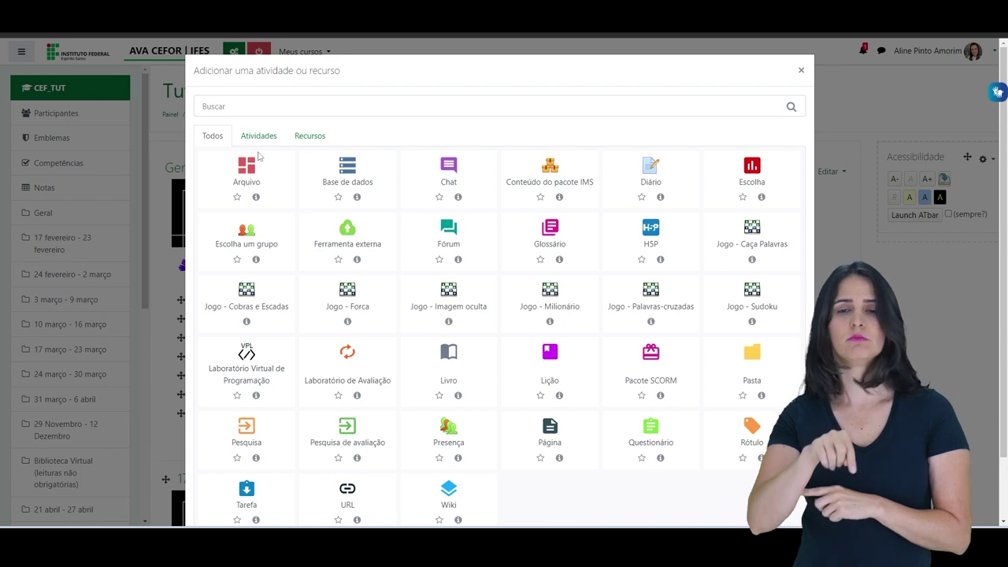
Add a Glossário activity to the Geral section of the course and name it "Recursos do Moodle"
left_click(254, 137)
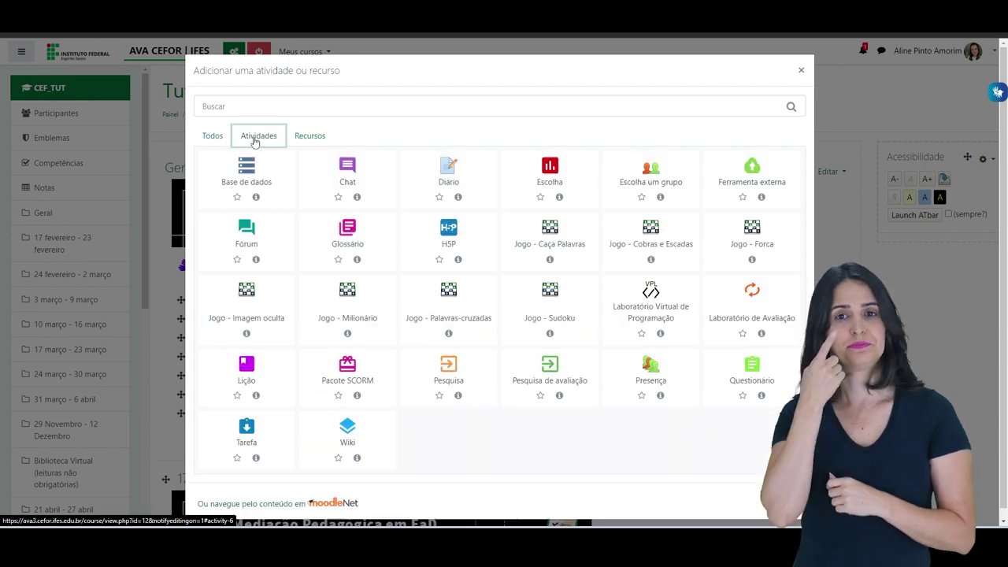
left_click(349, 235)
left_click(468, 218)
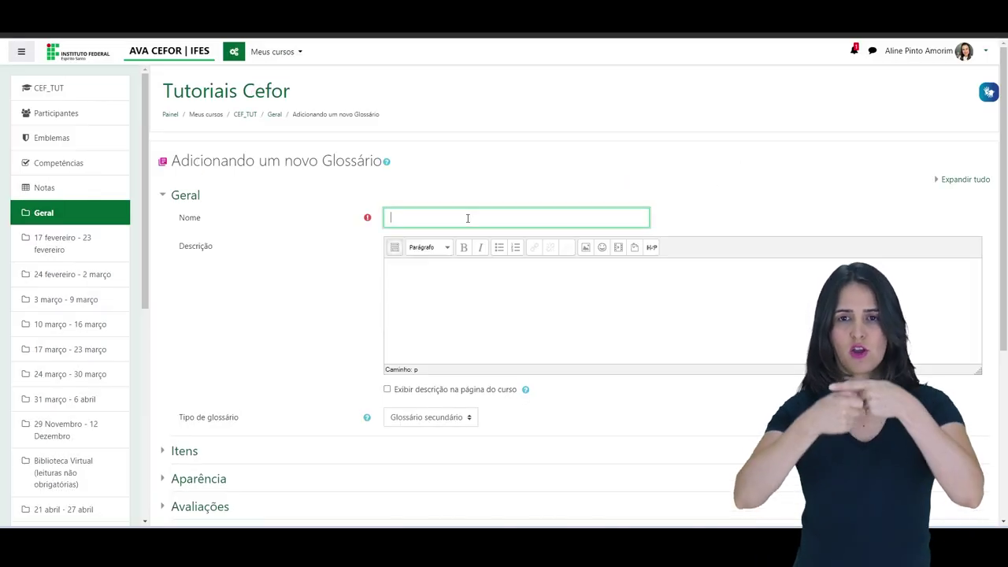
type("Recur")
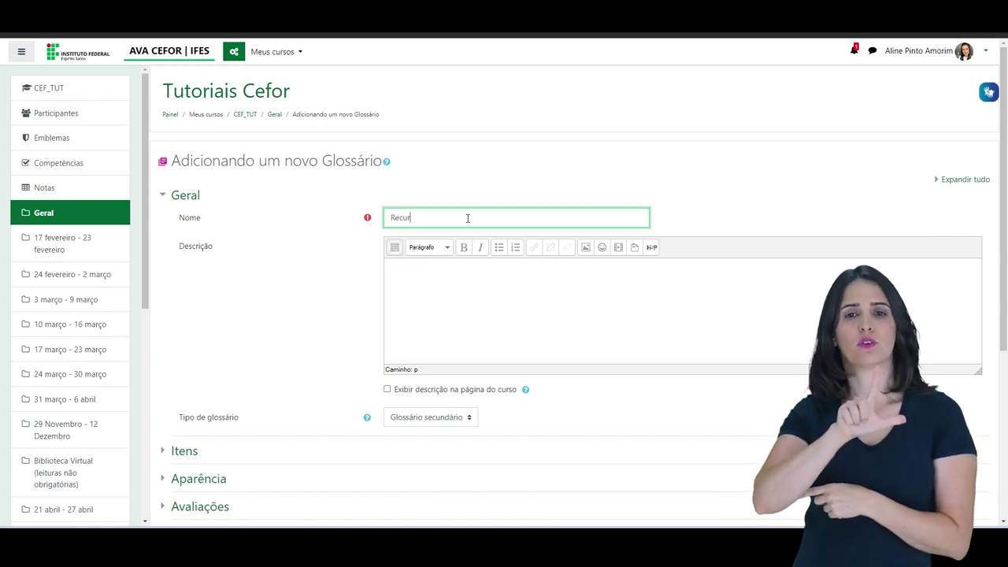
type("sos do M")
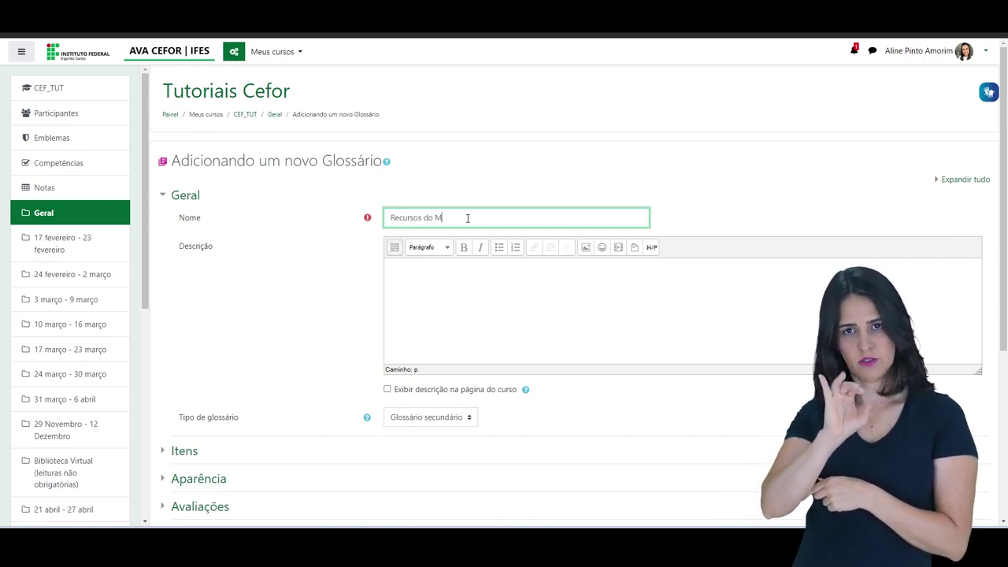
type("oodle")
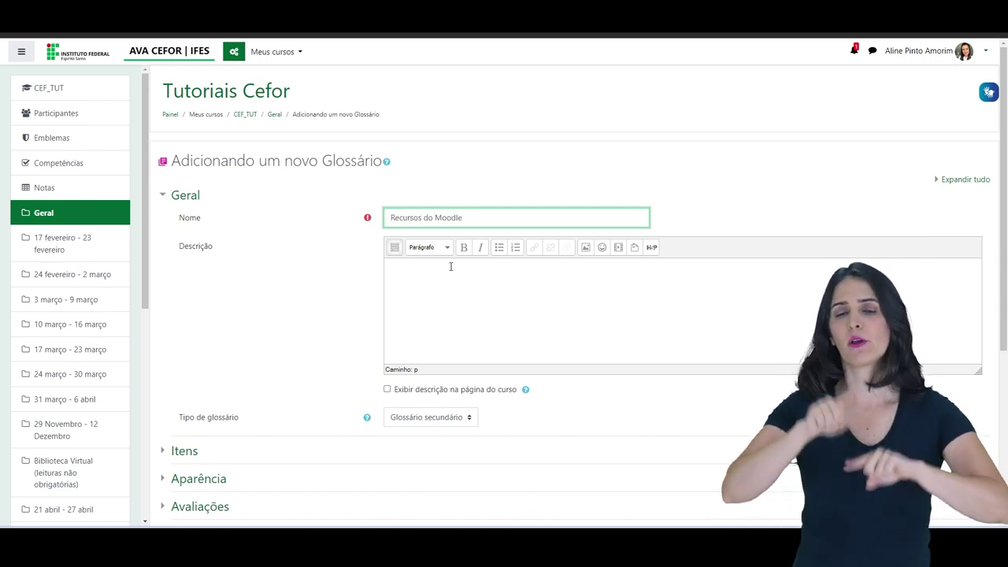
left_click(451, 266)
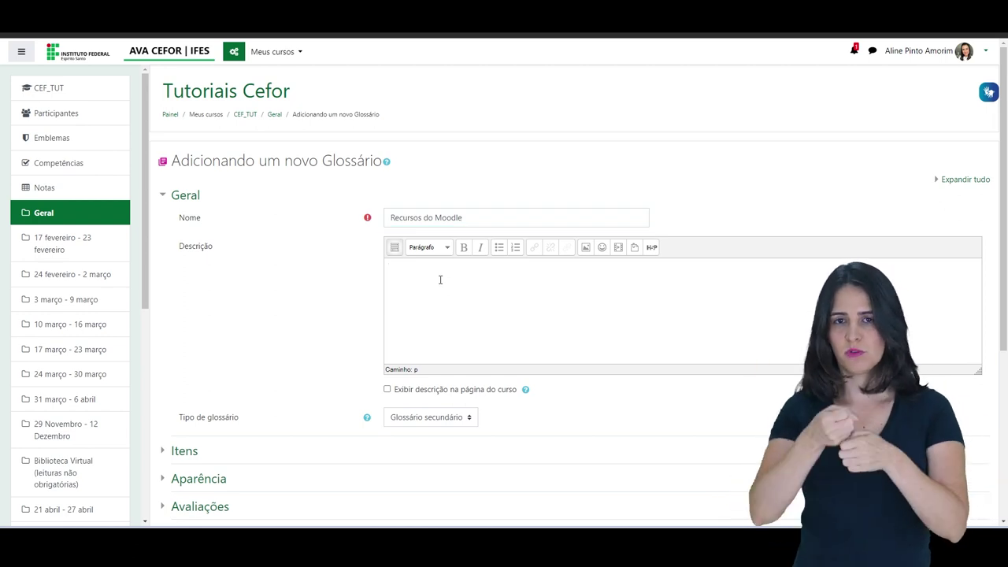
Choose Glossário secundário as the glossary type and review the entry settings under Itens
scroll(440, 280, "down", 2)
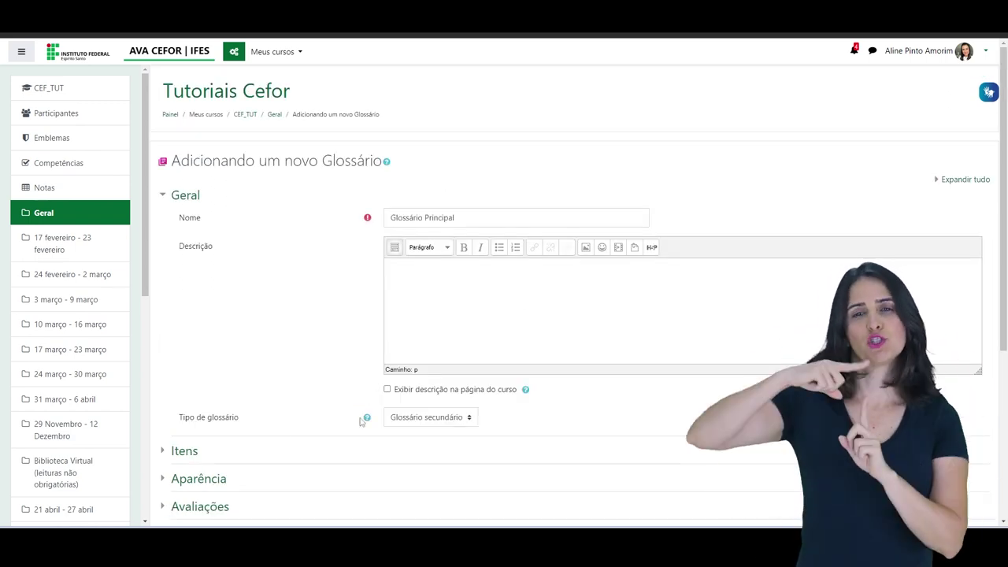
left_click(468, 419)
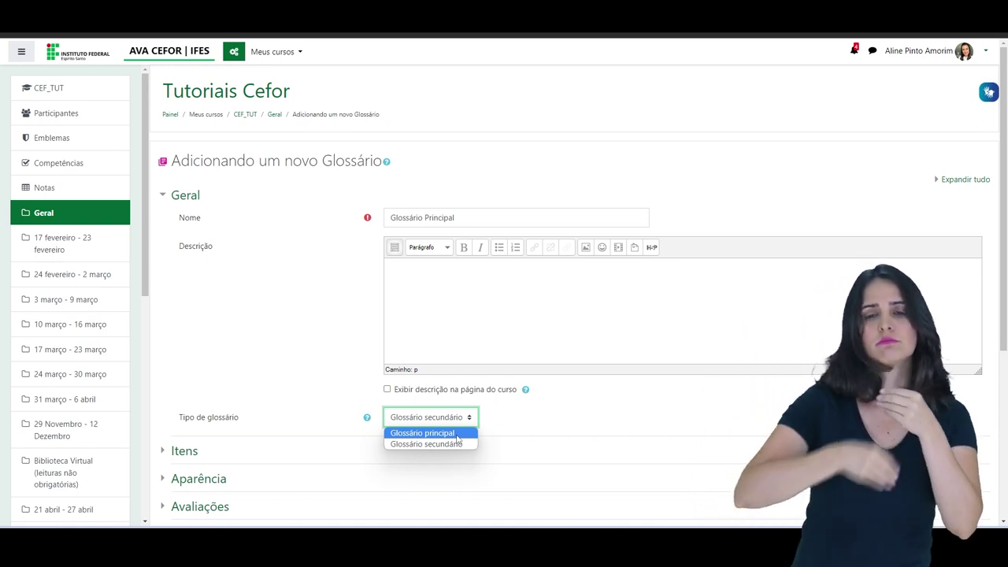
left_click(454, 445)
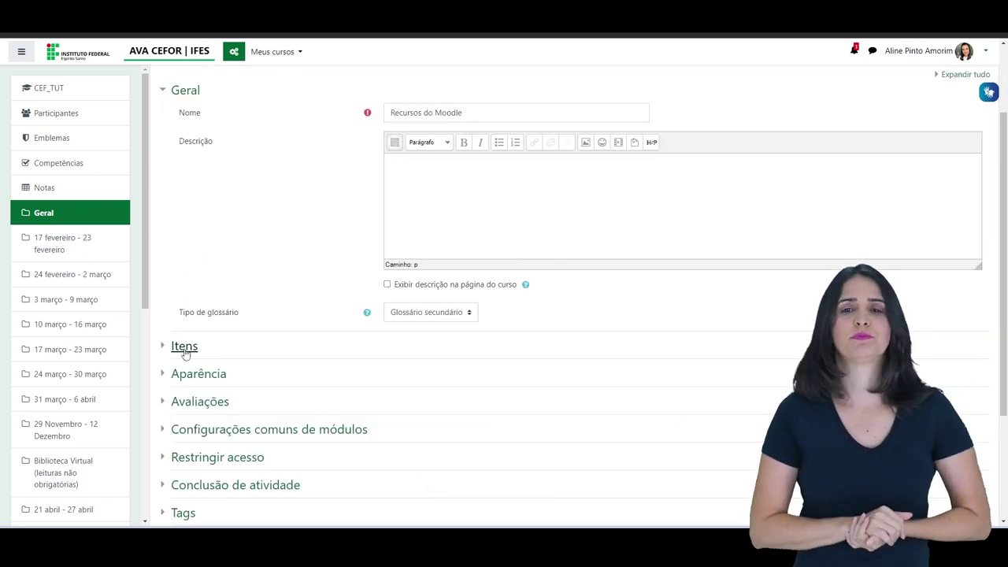
left_click(184, 347)
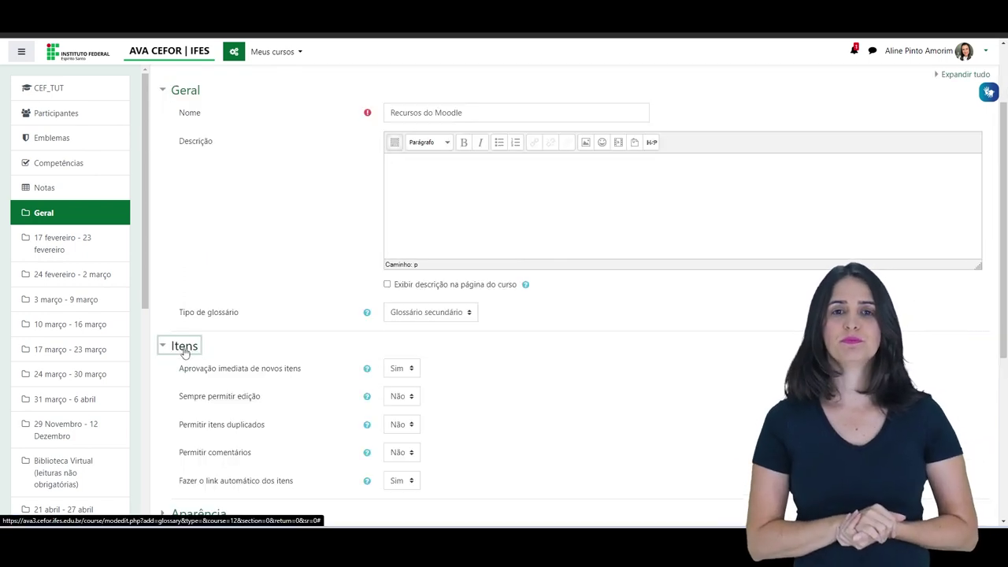
scroll(362, 358, "down", 2)
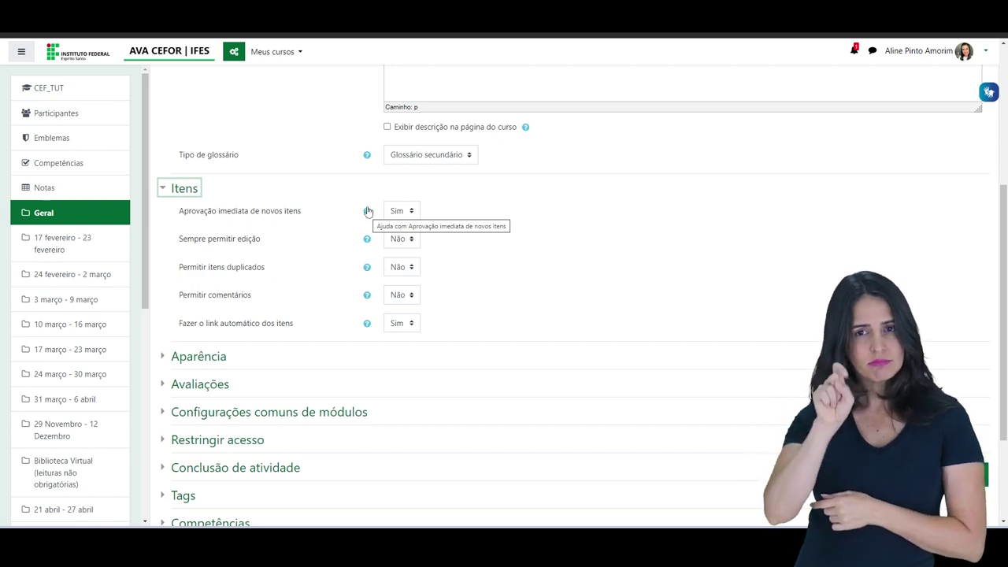
scroll(342, 306, "down", 2)
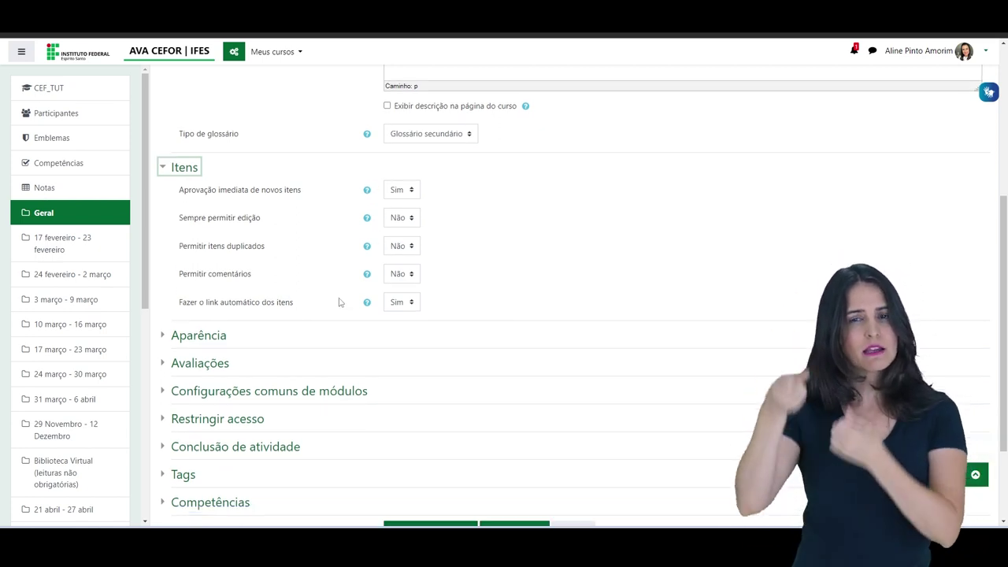
Set the glossary's display format to Completo com autor and check the approval display format and items-per-page settings
left_click(188, 213)
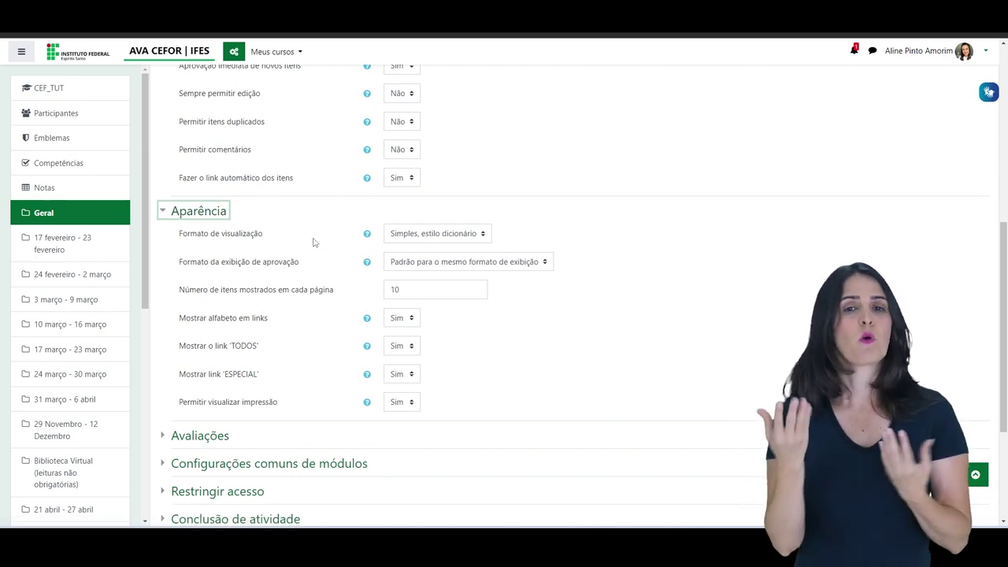
left_click(470, 237)
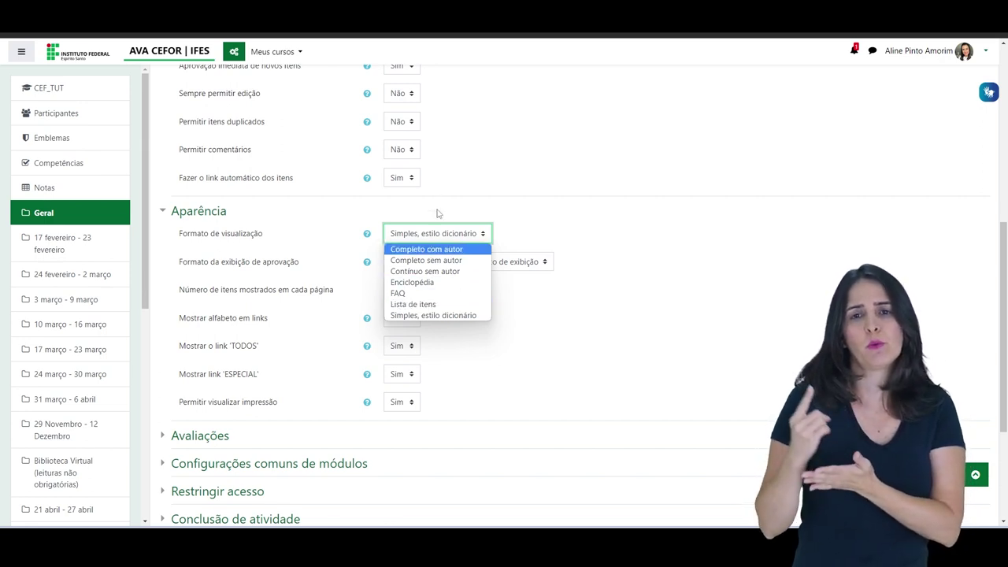
left_click(454, 249)
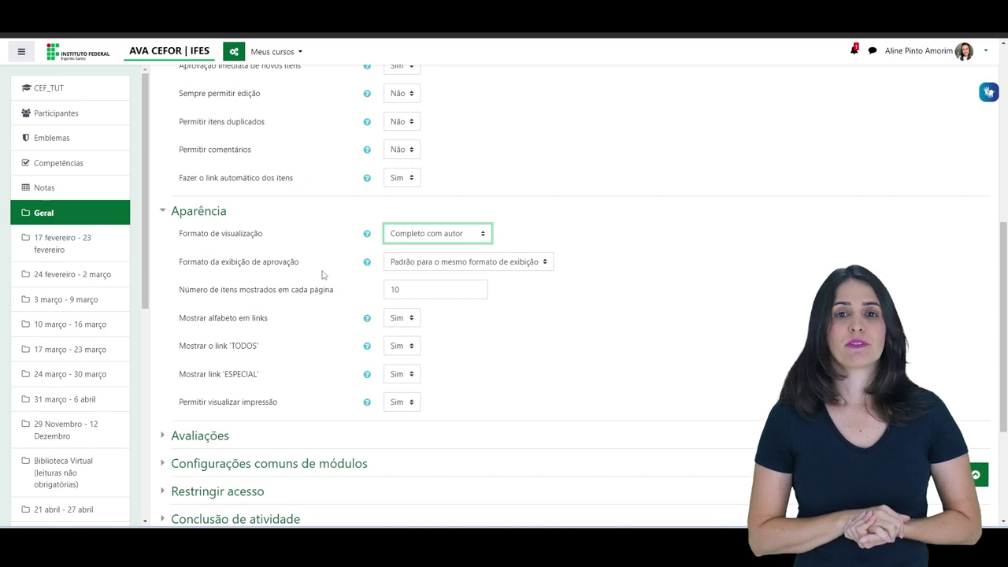
left_click(397, 264)
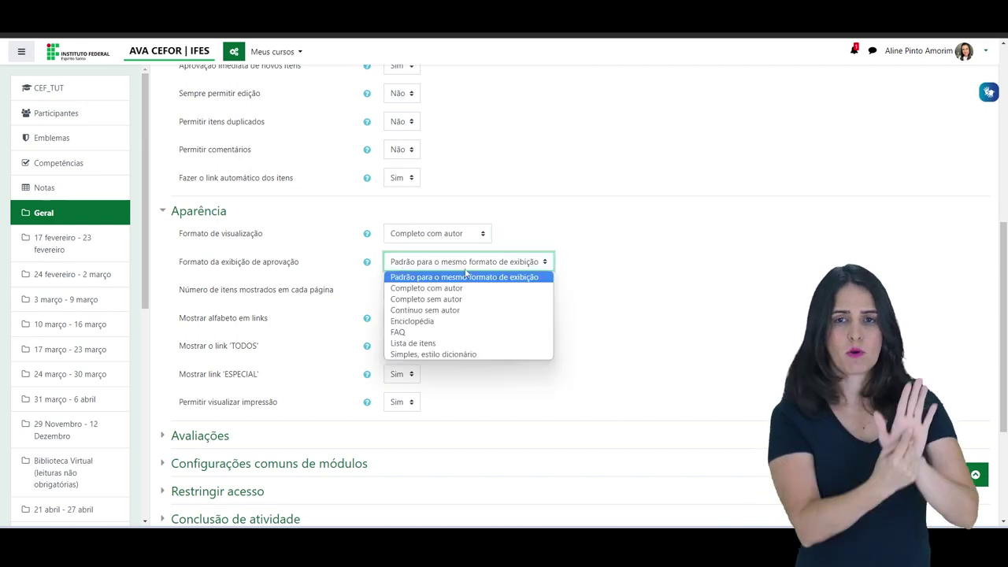
left_click(341, 280)
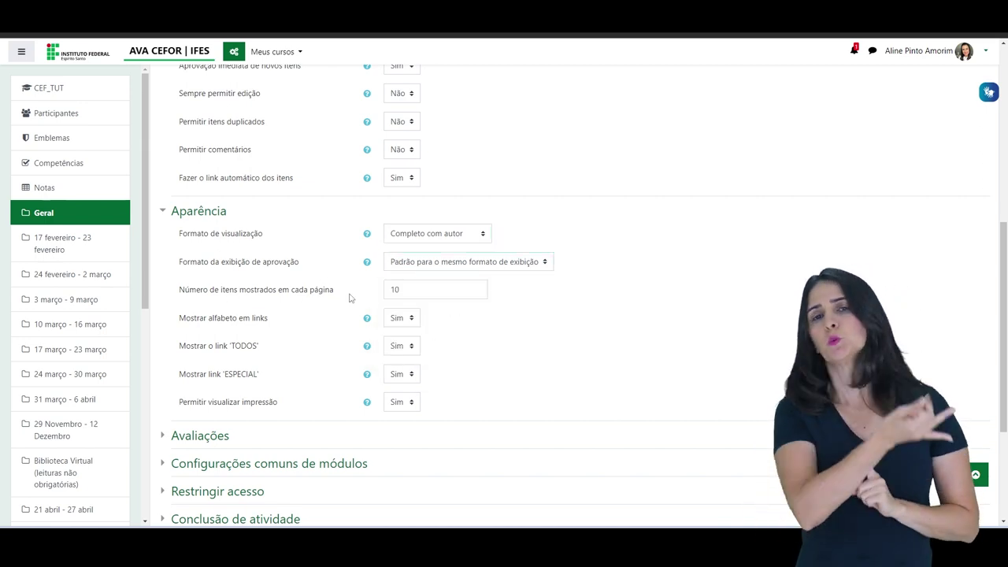
left_click(424, 292)
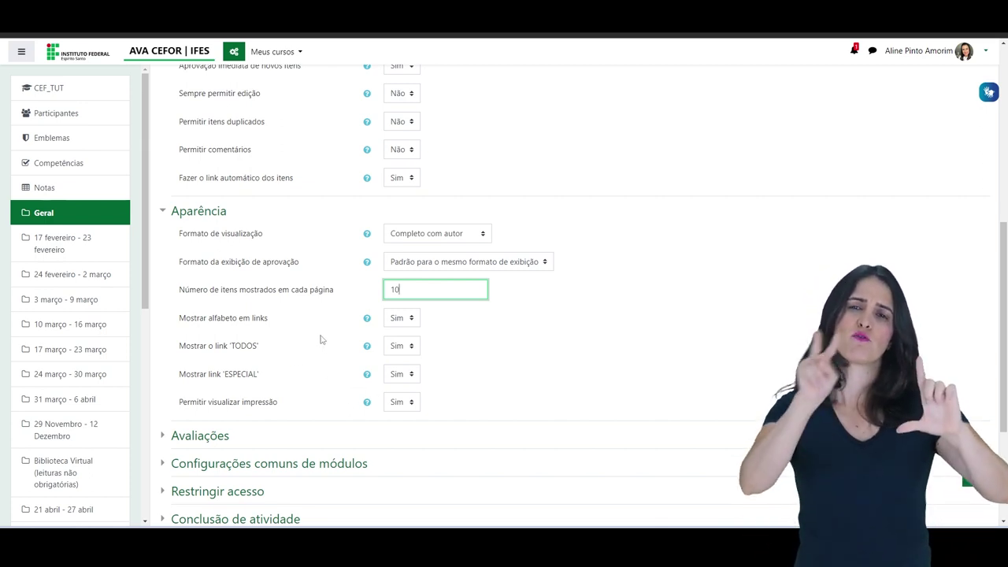
Set the aggregate type of the glossary's ratings to Soma das avaliações
scroll(298, 264, "down", 2)
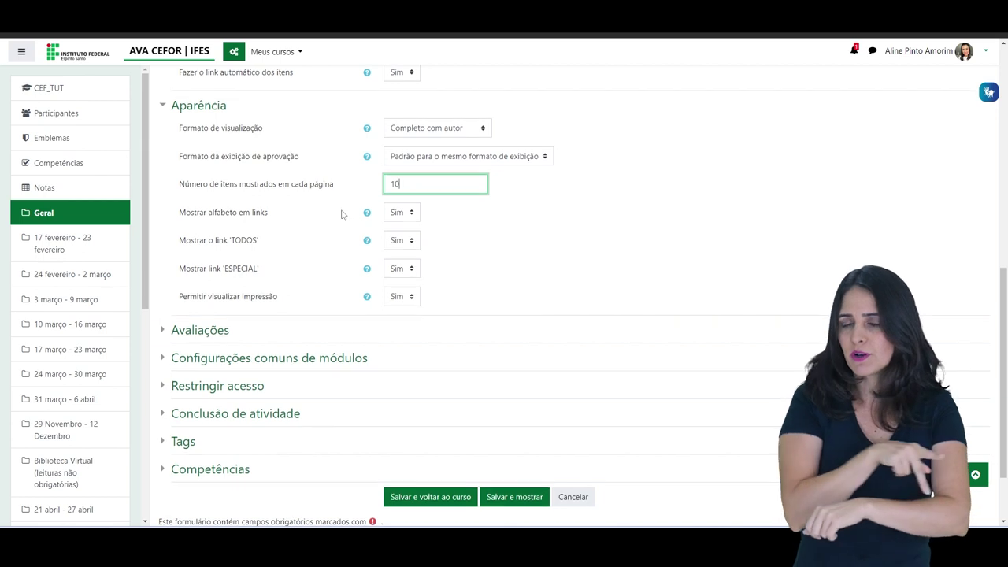
scroll(340, 209, "down", 2)
left_click(198, 241)
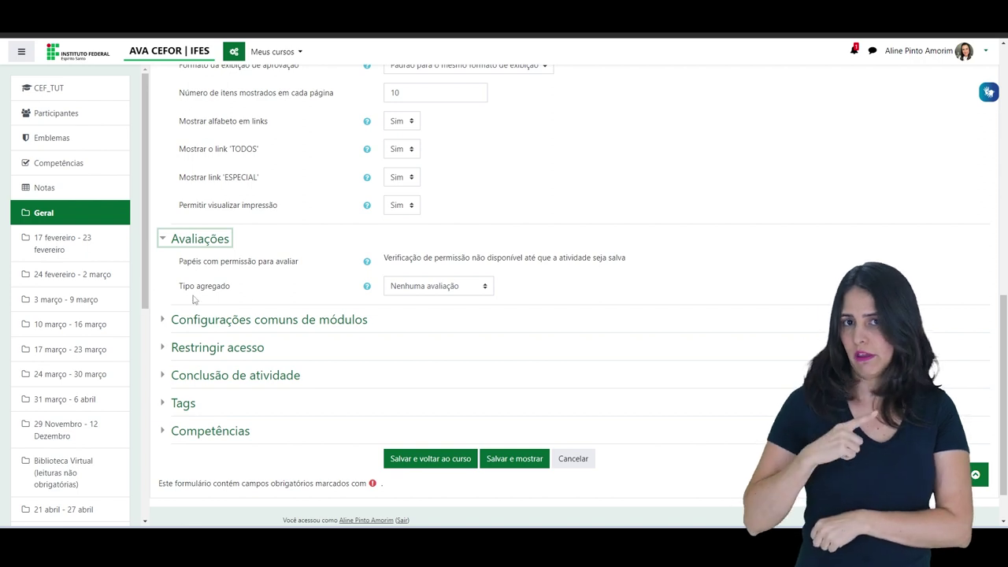
left_click(484, 288)
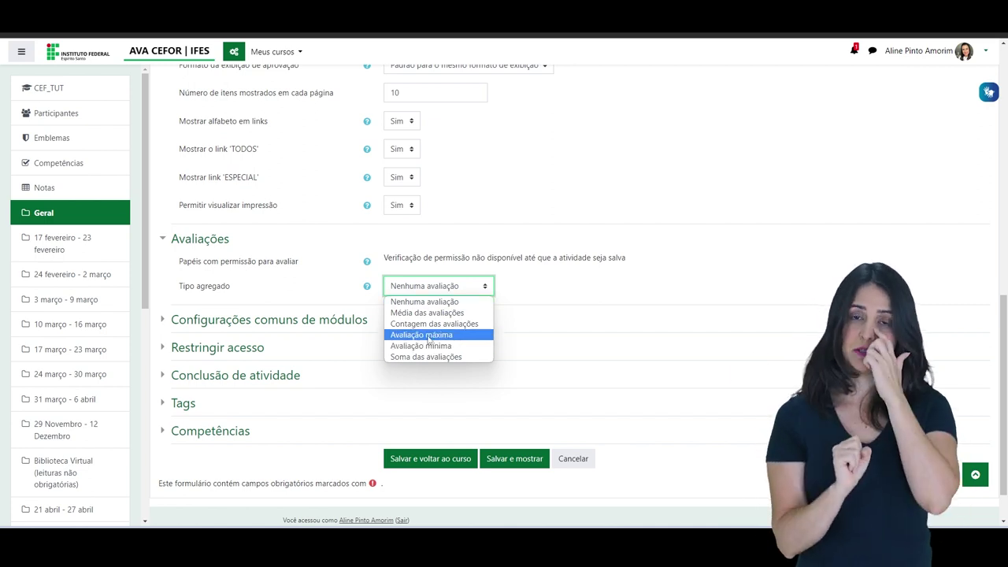
left_click(447, 357)
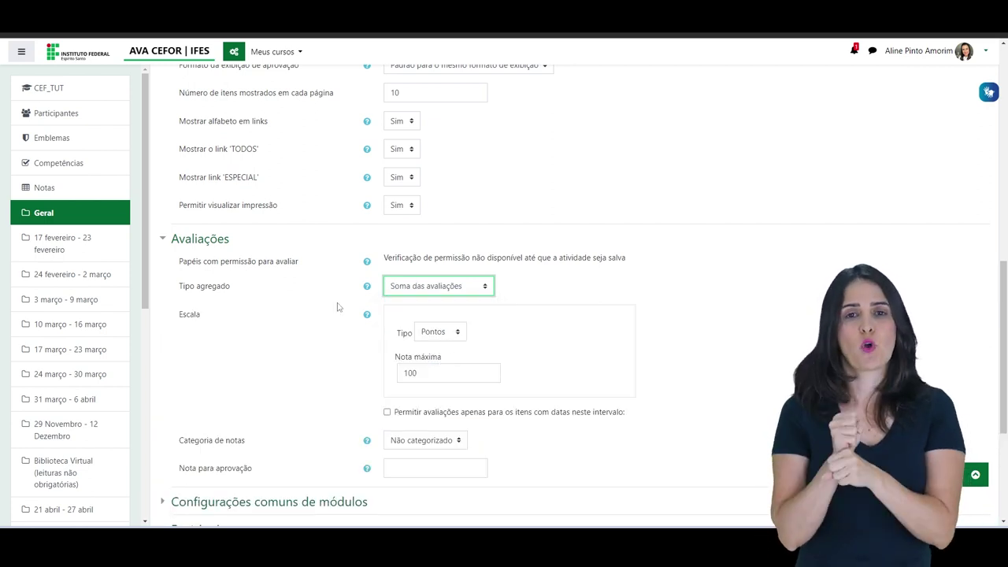
Examine the rating scale's type options and maximum grade field
scroll(337, 307, "down", 2)
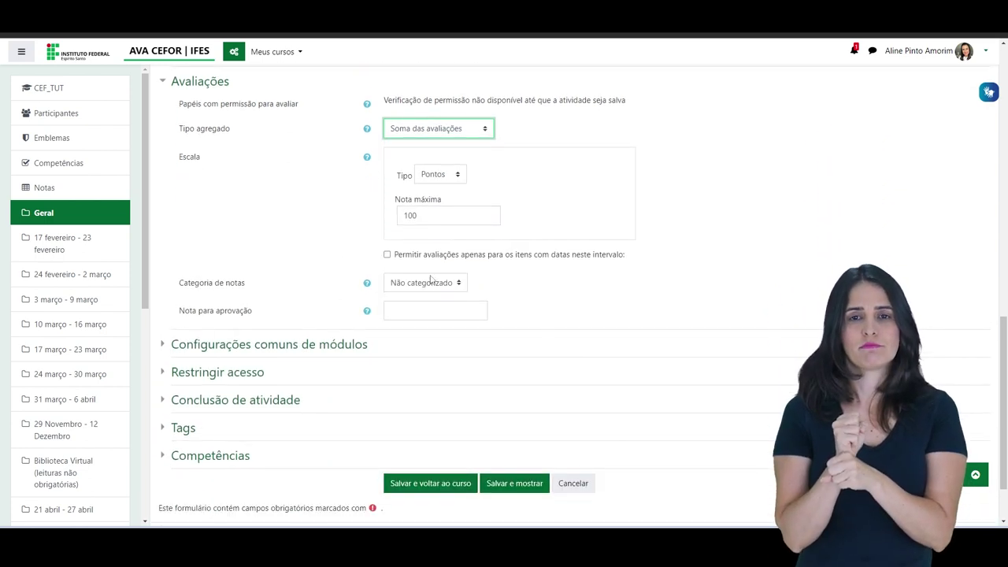
left_click(459, 175)
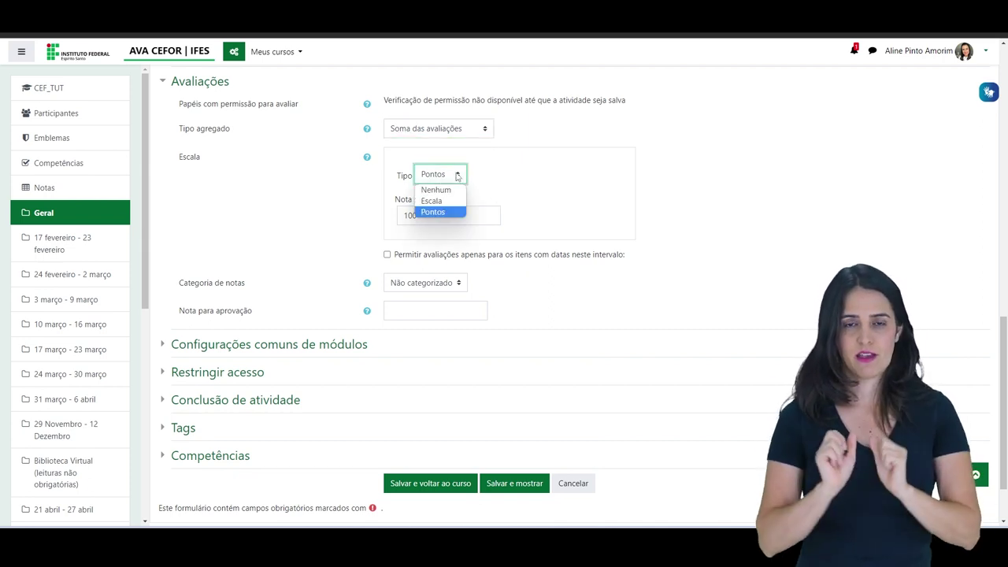
left_click(531, 188)
left_click(436, 216)
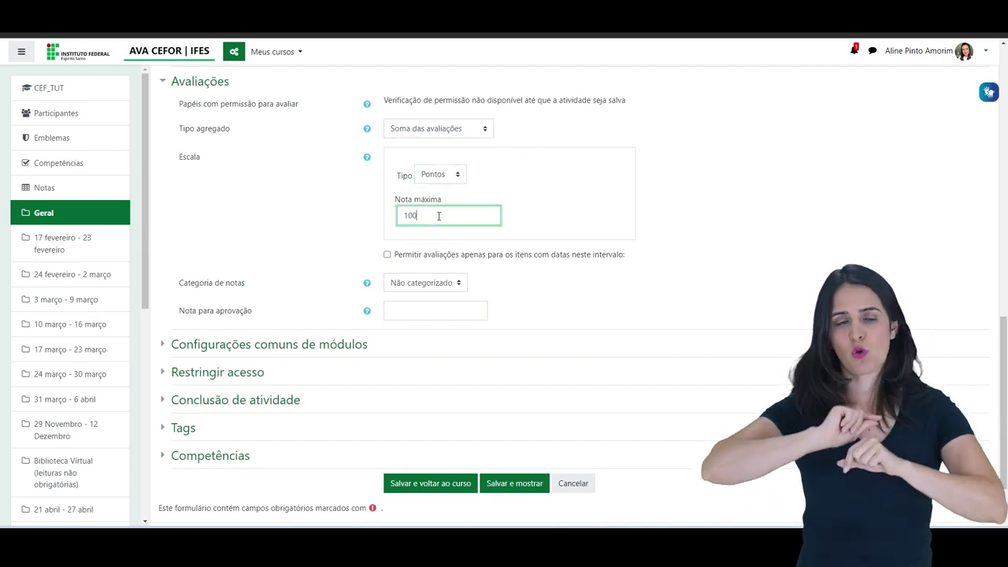
Change the ratings' aggregate type to Avaliação máxima and save the glossary, returning to the course page
left_click(433, 132)
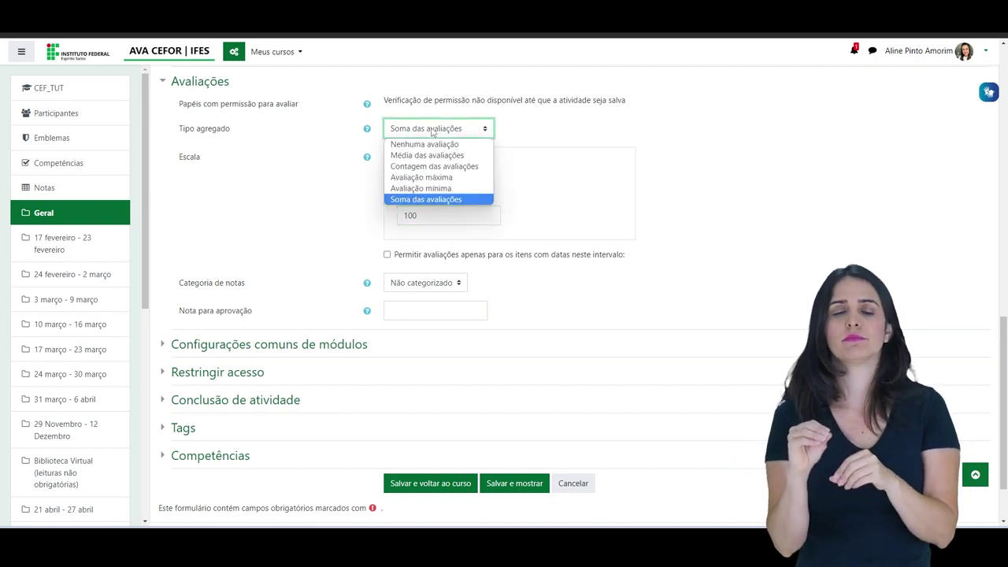
left_click(434, 178)
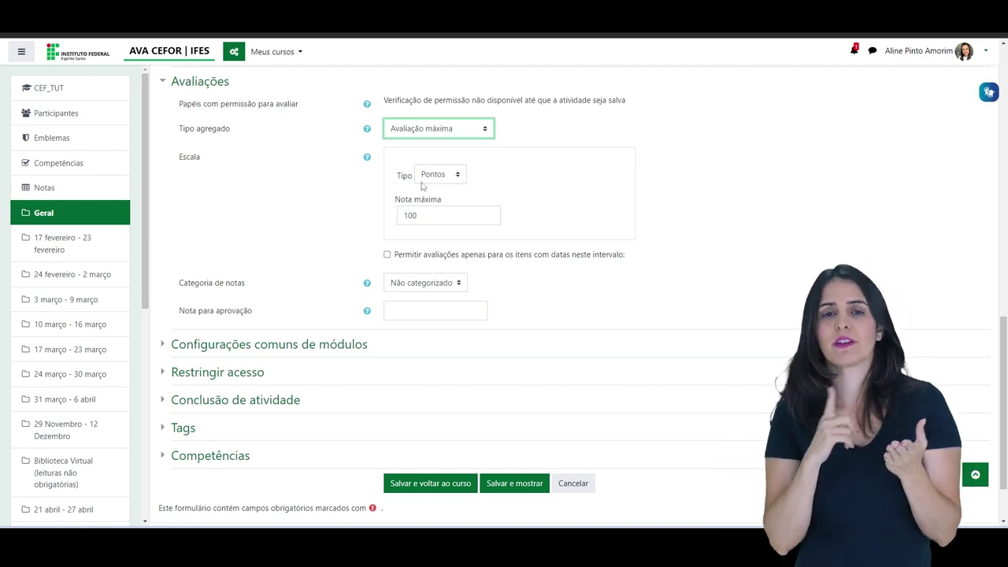
left_click(435, 221)
scroll(247, 230, "down", 2)
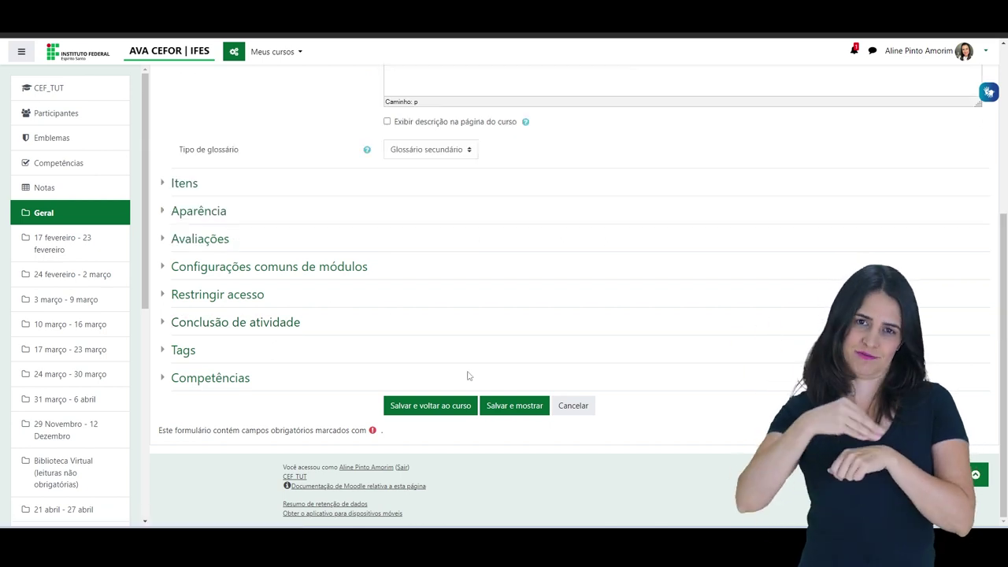
left_click(444, 408)
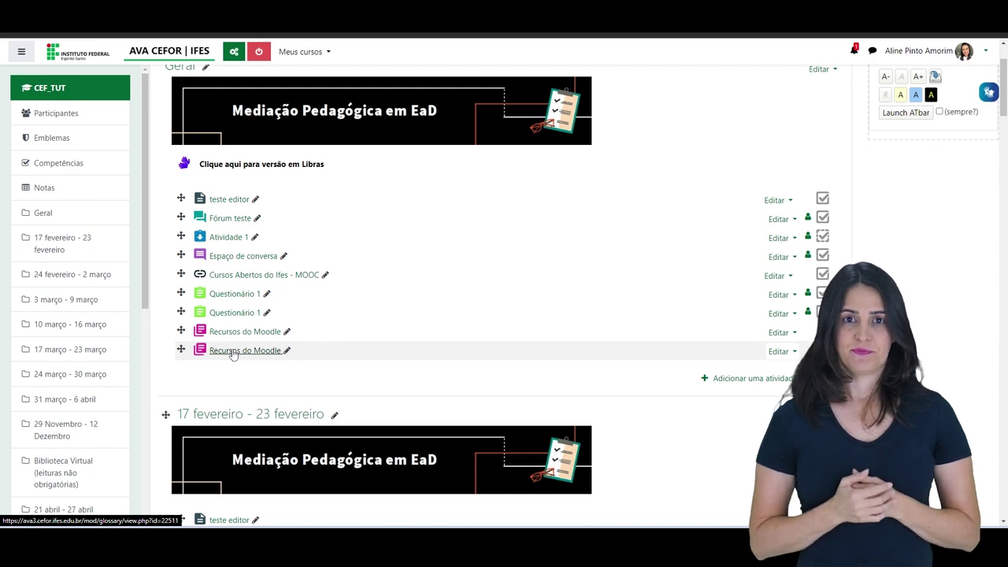
Open the newly created Recursos do Moodle glossary and start a new entry with the concept "Rótulo"
left_click(233, 354)
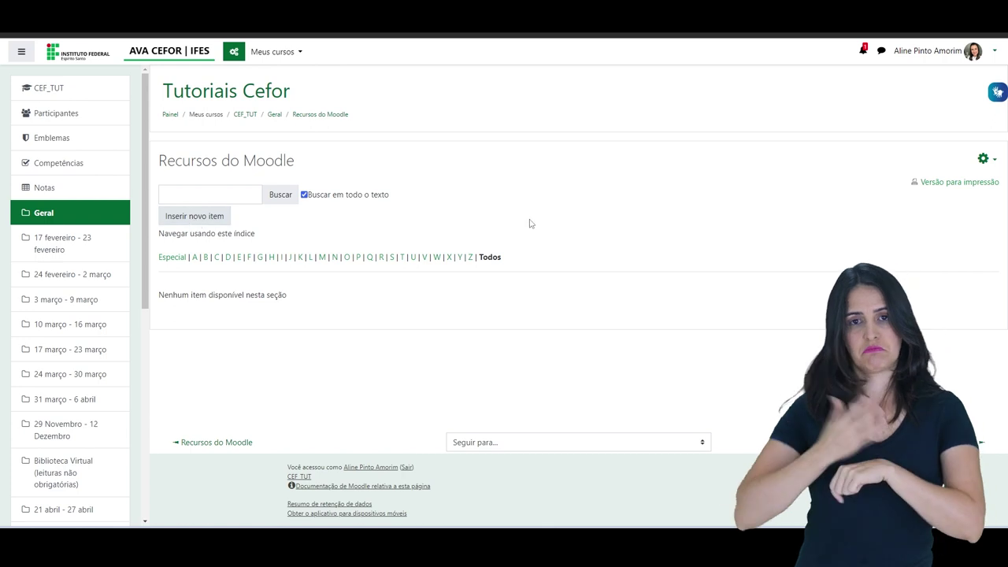
left_click(193, 218)
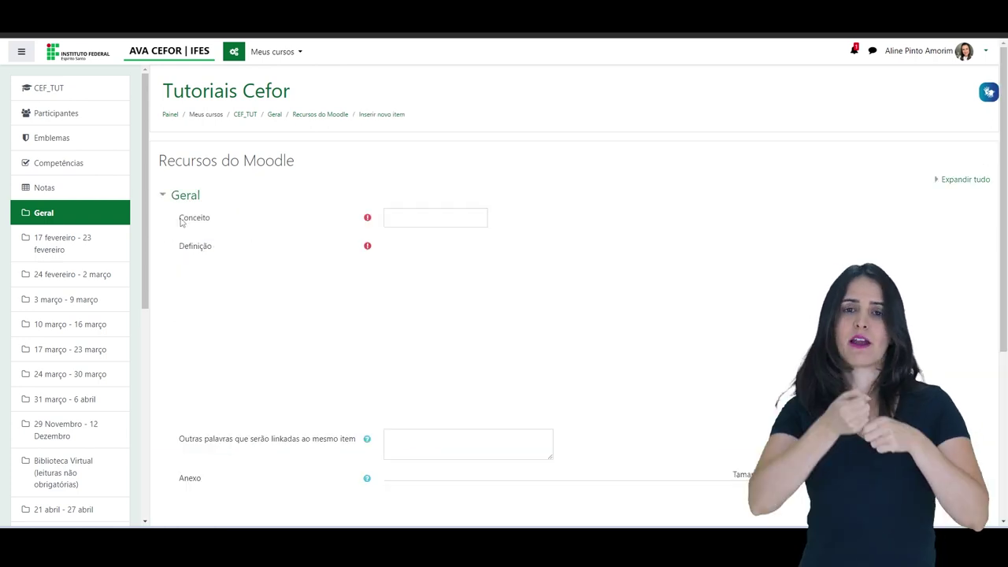
left_click(416, 216)
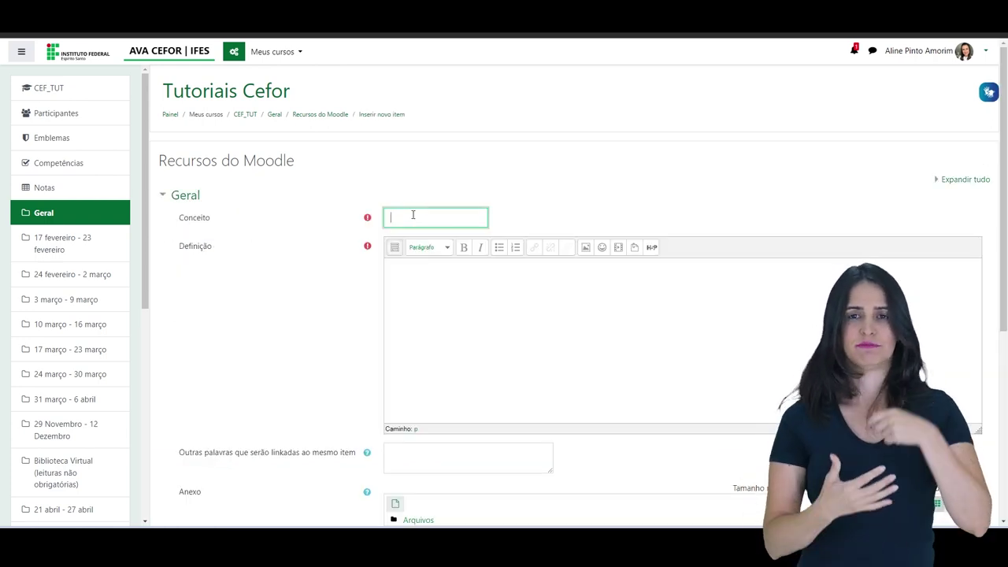
type("F")
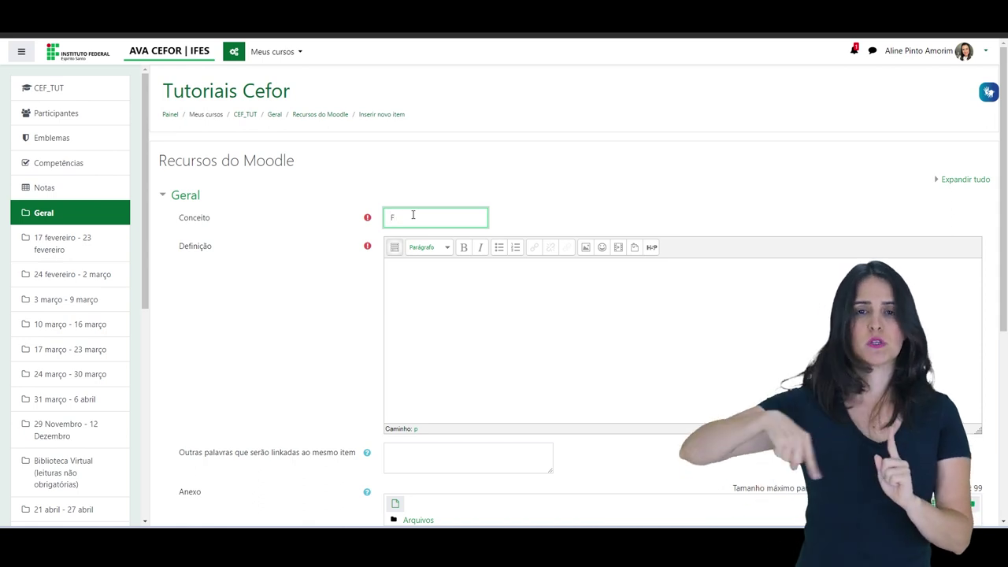
key("BackSpace")
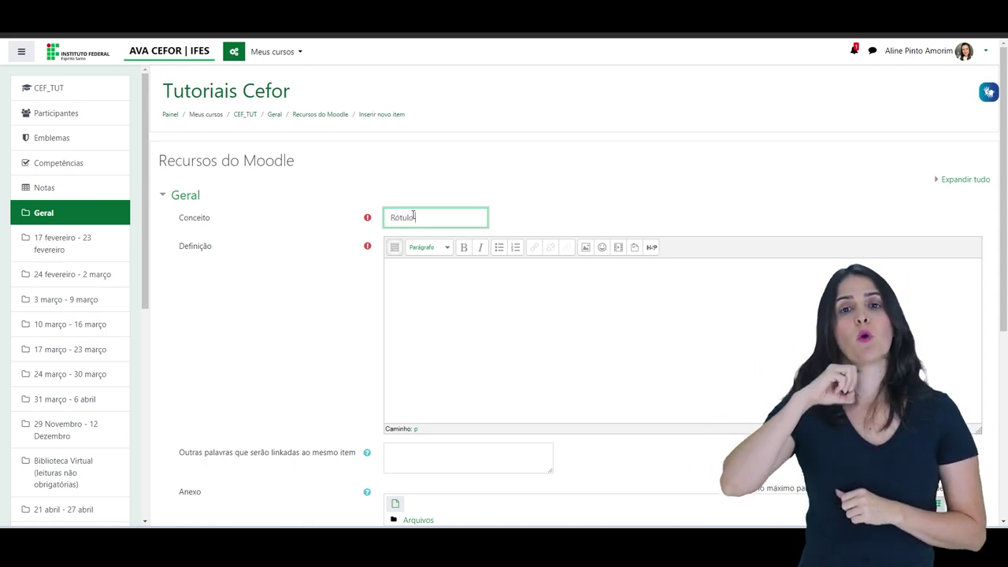
Enter "texto" as the entry's definition and save the entry
left_click(400, 273)
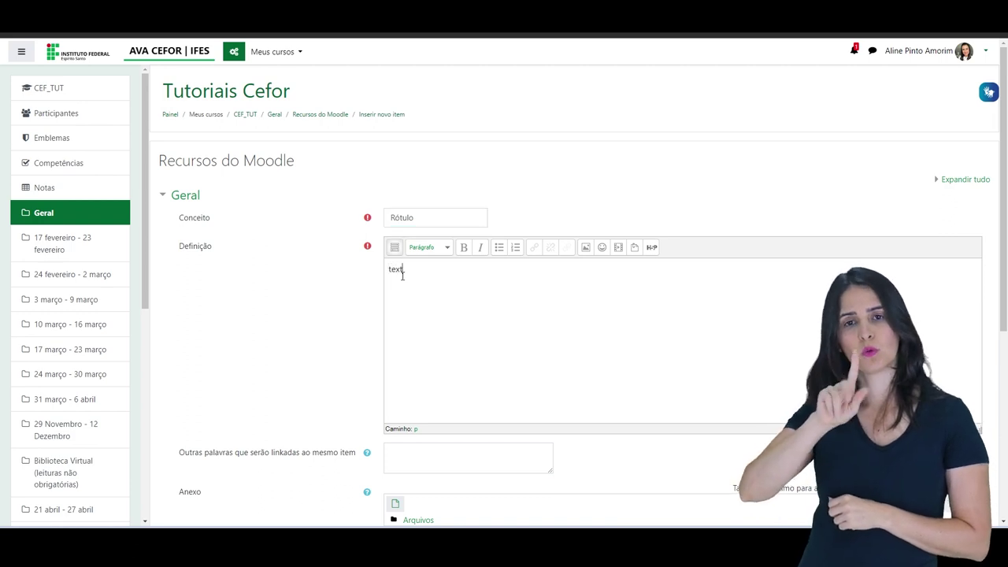
scroll(425, 263, "down", 3)
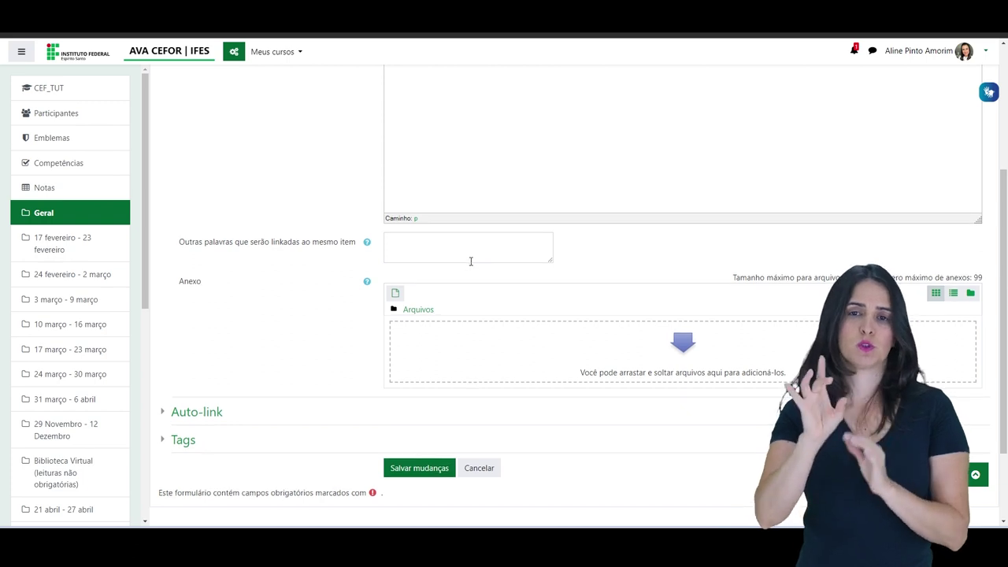
scroll(457, 244, "down", 1)
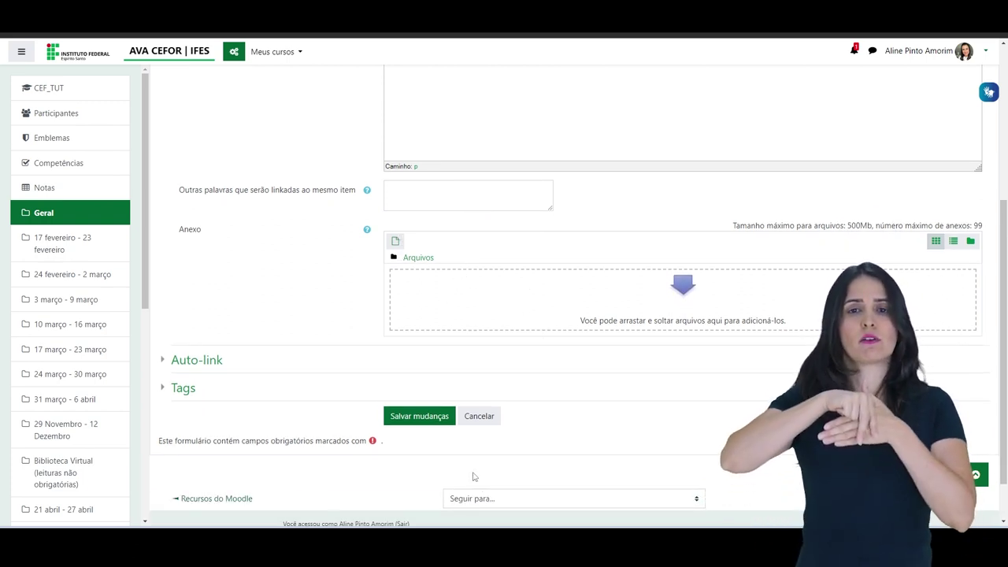
left_click(416, 419)
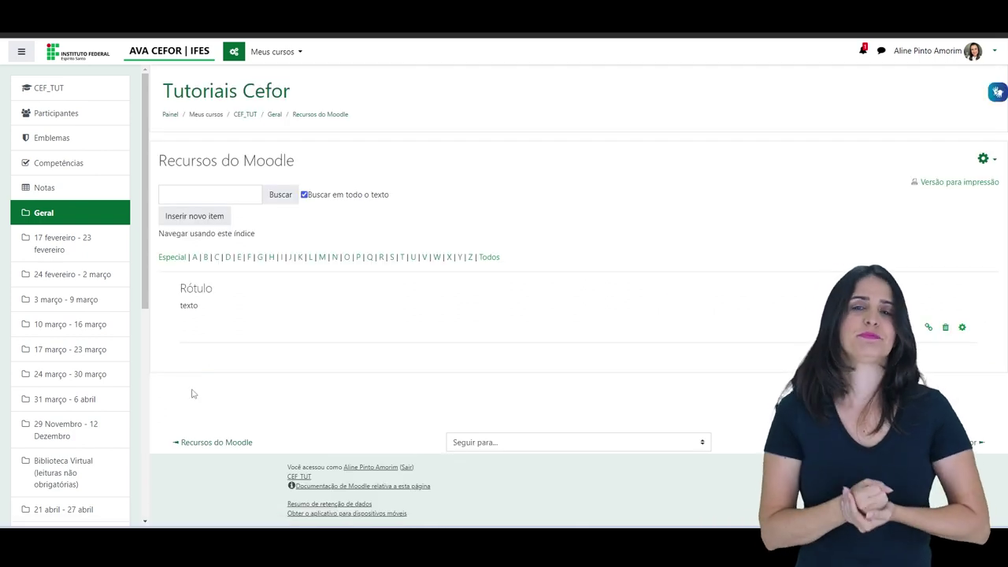